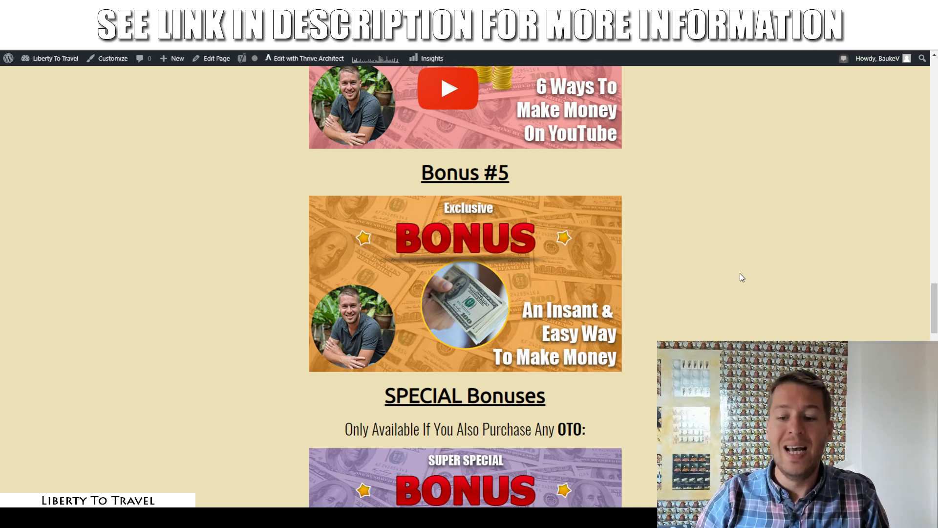
- Scroll down the bonus page to Bonus #5 and the OTO-only SPECIAL Bonuses section
scroll(740, 277, down, 4)
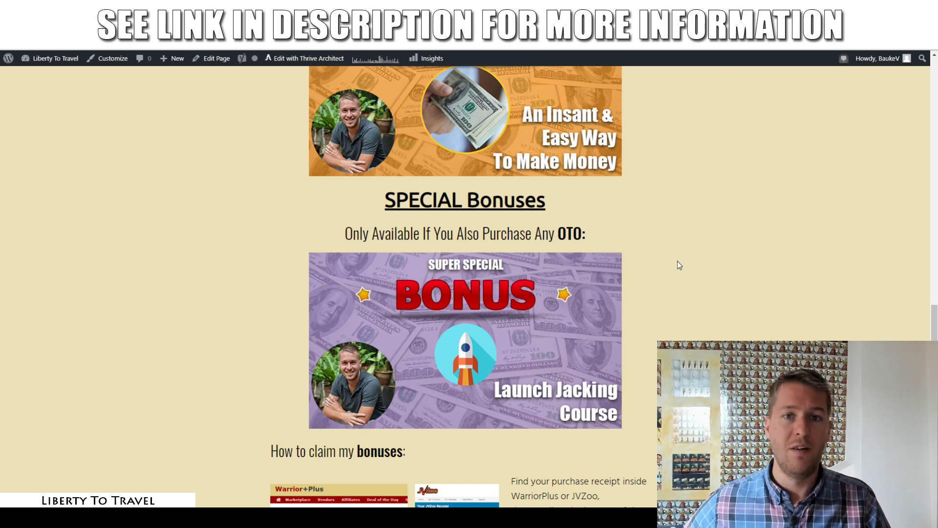
- Load the WarriorPlus Sales Dashboard in a new tab from the 'war' address suggestion
key(ctrl+t)
text(war)
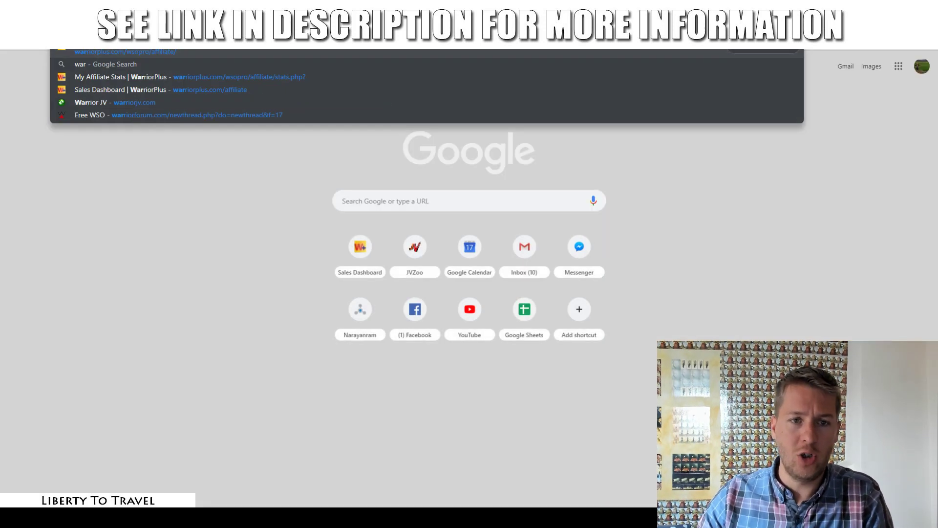
key(Return)
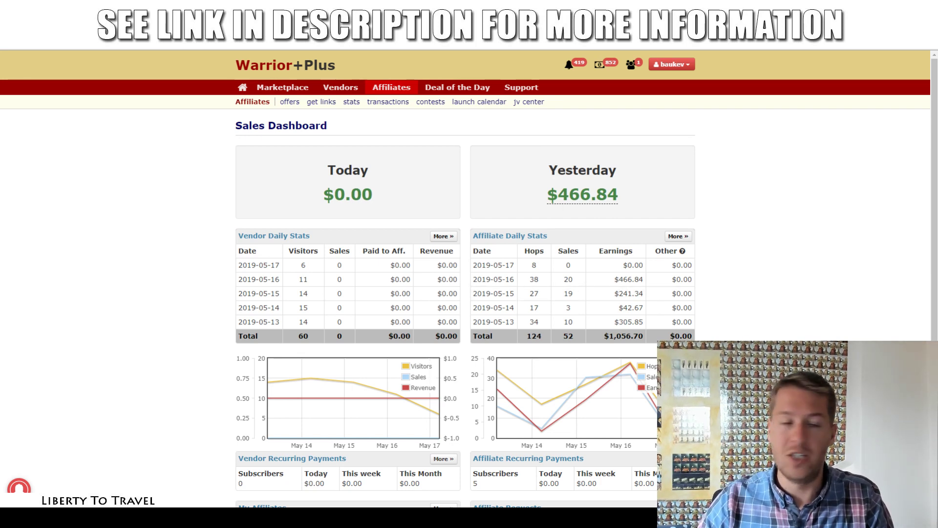
- Open the affiliate dashboard in a new tab and scroll to the Affiliate Daily Stats
key(ctrl+t)
click(419, 247)
scroll(596, 376, down, 5)
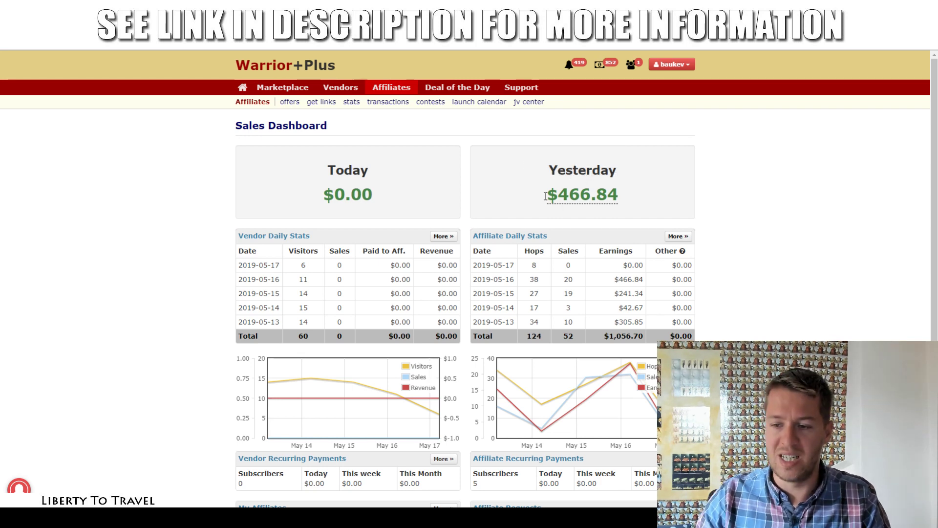
- Highlight the $42.67 affiliate earnings for 2019-05-14 in the daily stats table
drag(618, 309, 643, 308)
click(643, 309)
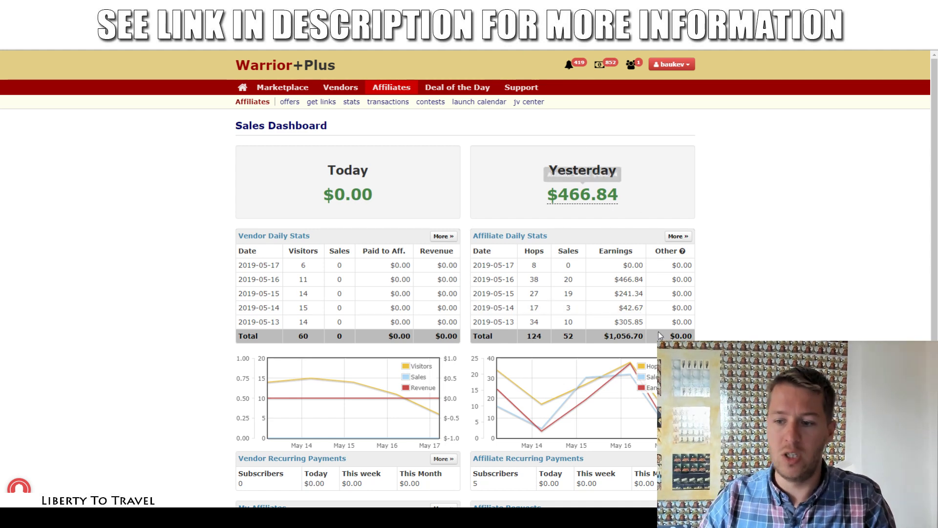
drag(618, 308, 644, 309)
click(648, 314)
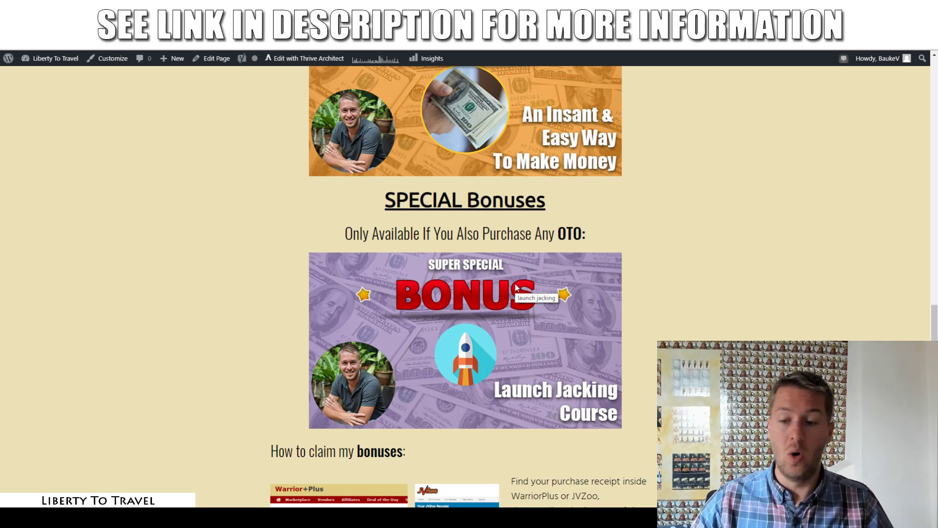
- Scroll through the bonus claim instructions and back up to the InstaVid sales video
scroll(699, 291, down, 3)
scroll(672, 205, up, 1)
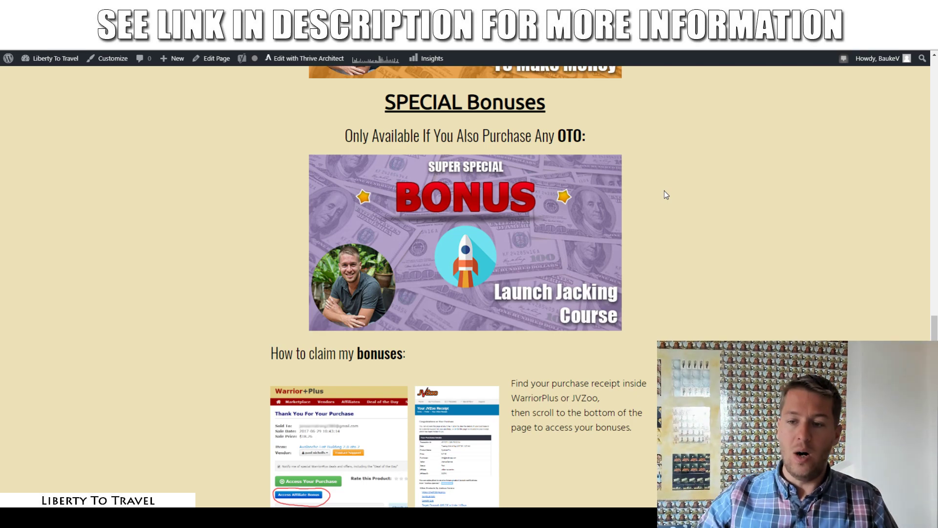
scroll(664, 189, down, 4)
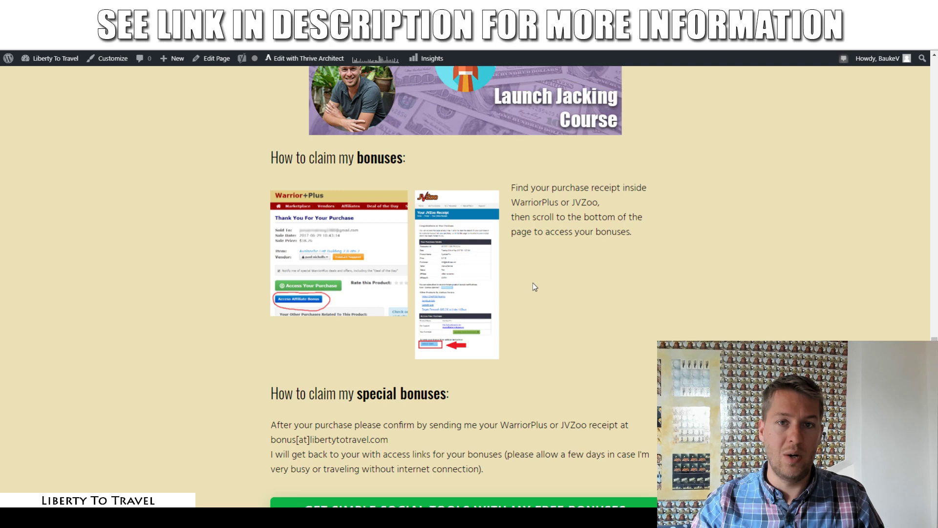
scroll(545, 248, down, 2)
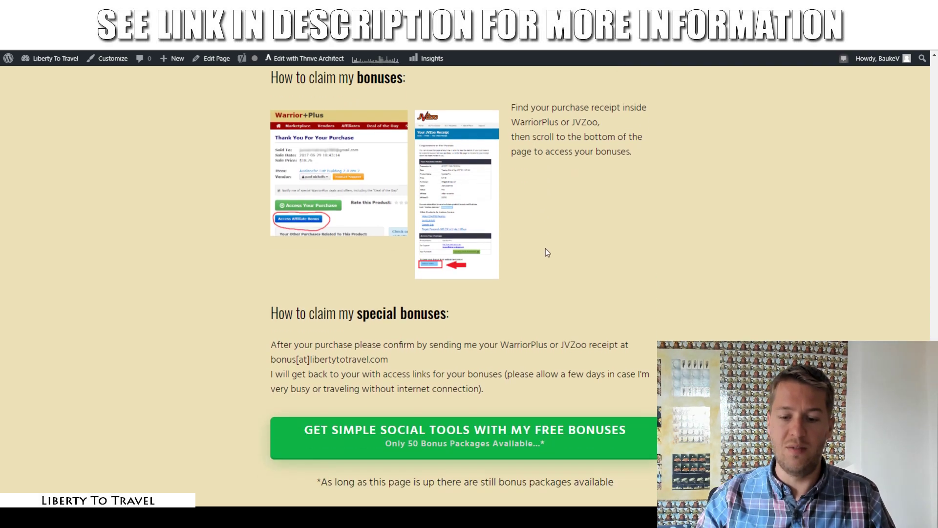
scroll(539, 236, up, 4)
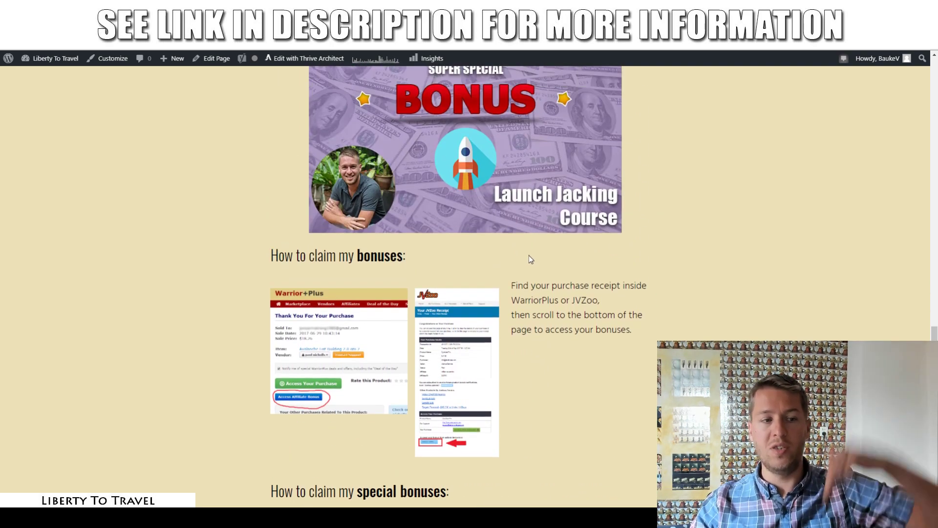
scroll(588, 230, up, 20)
scroll(678, 188, down, 7)
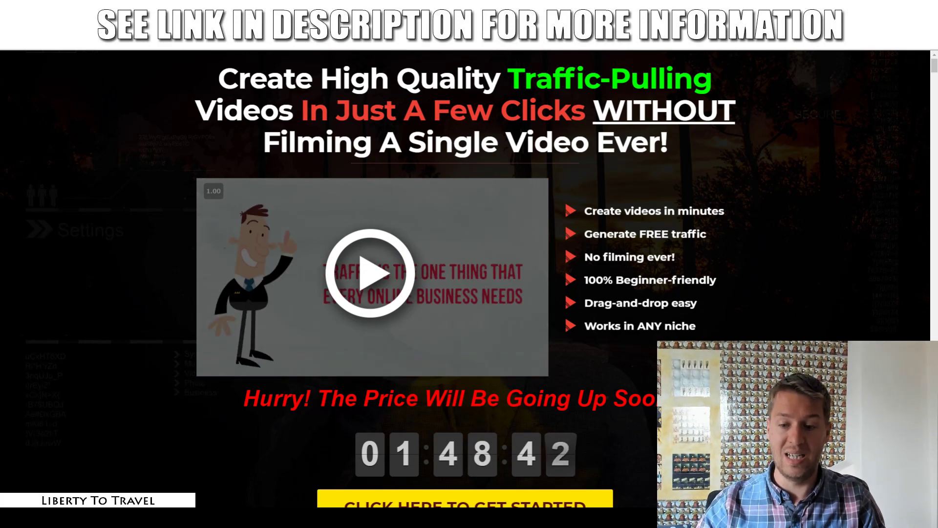
- Scroll past the InstaVid Get Started button, price, upsells and bonuses
scroll(466, 351, down, 3)
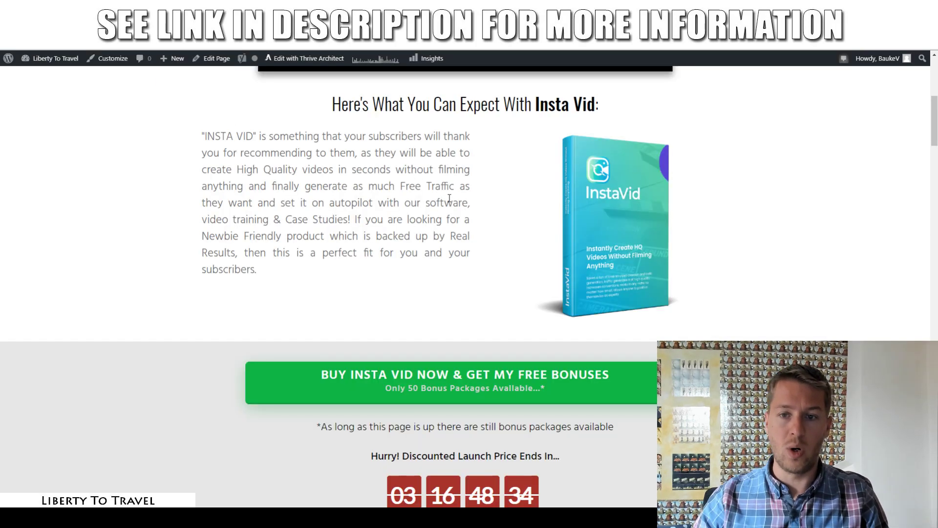
scroll(449, 198, down, 20)
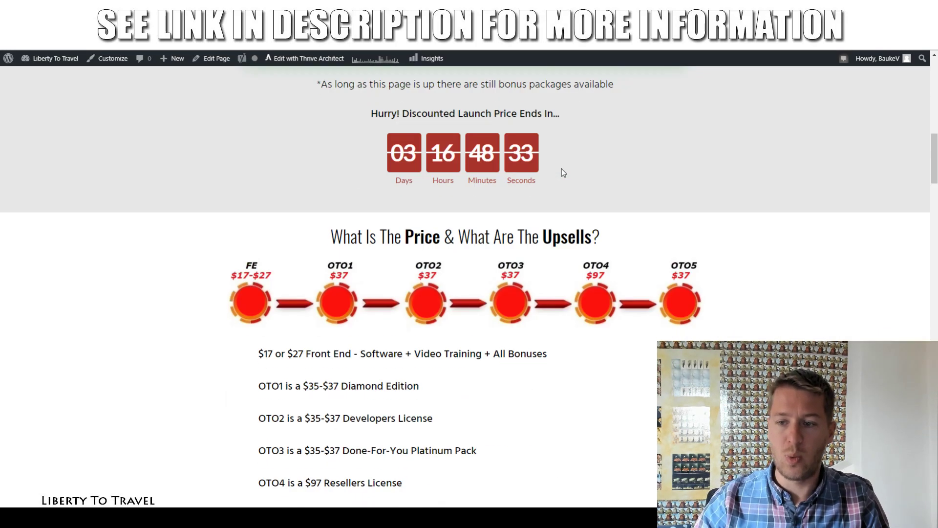
scroll(655, 174, down, 10)
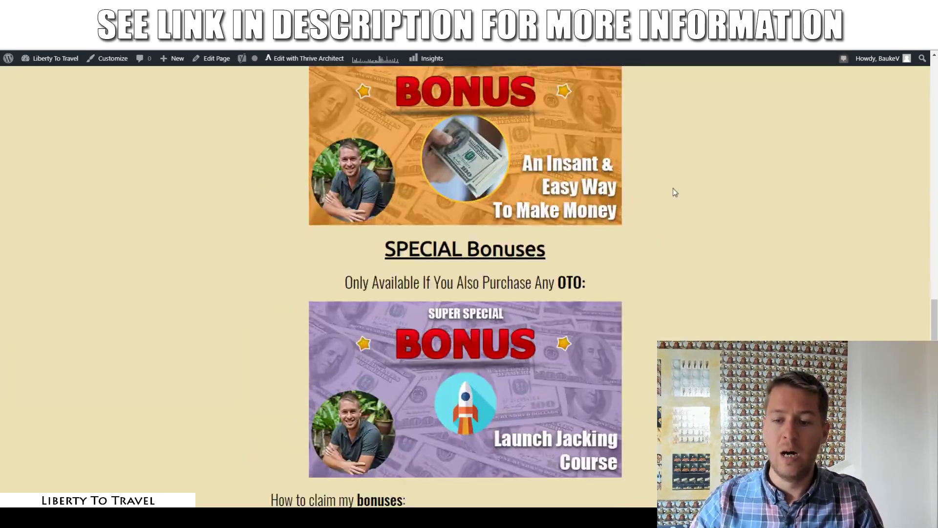
scroll(684, 239, down, 2)
scroll(679, 240, up, 1)
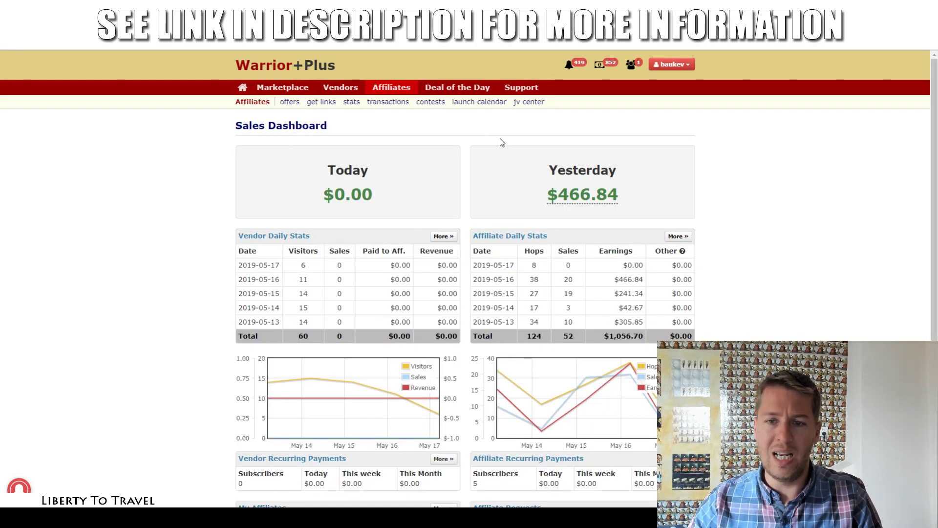
- View the Purchase History of 27 bought products, then return to the bonus page tab
click(672, 64)
click(687, 102)
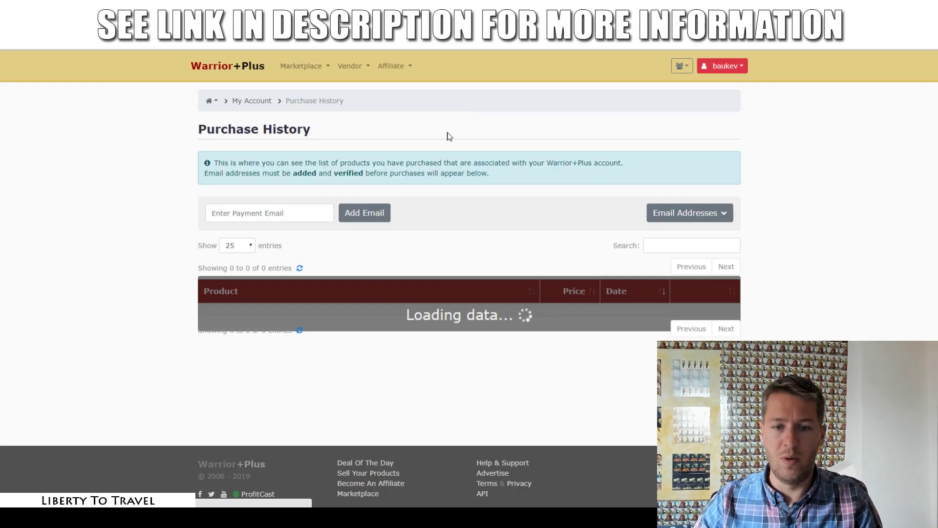
scroll(209, 257, down, 4)
scroll(142, 274, up, 4)
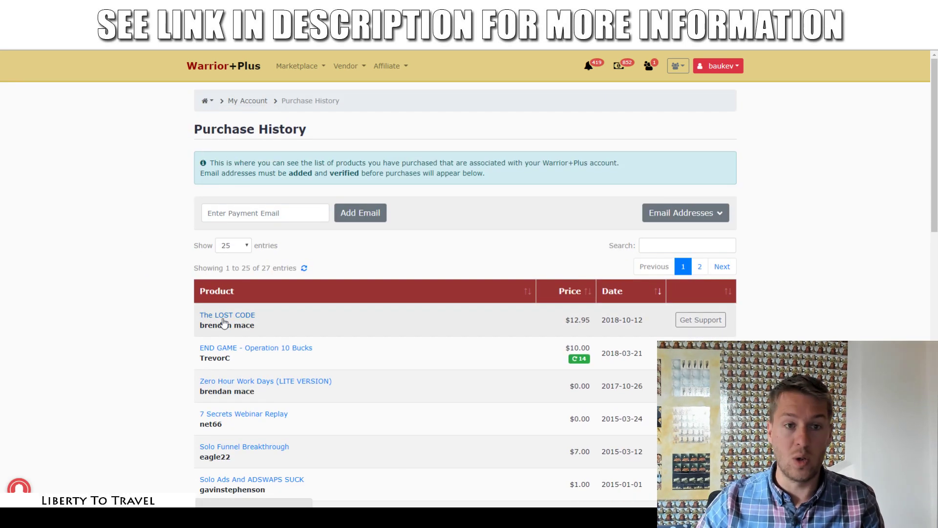
mouse_move(208, 101)
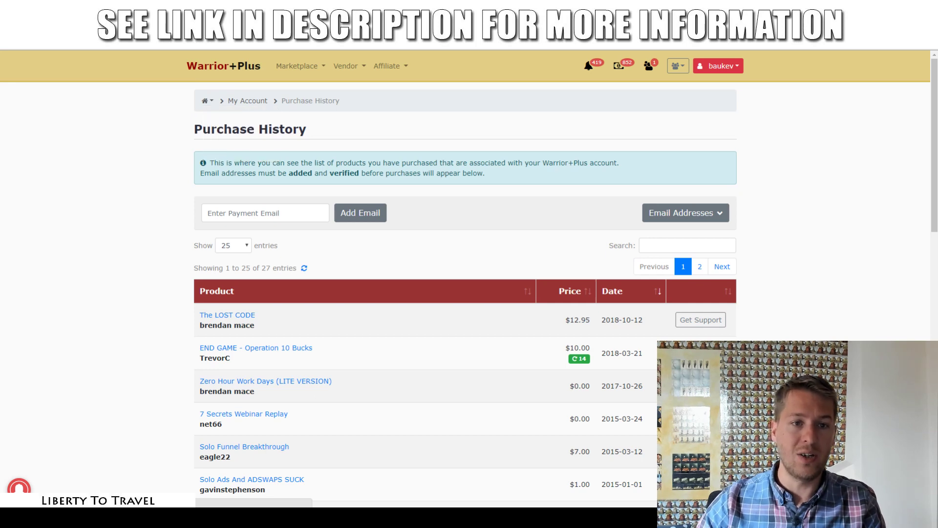
key(ctrl+Tab)
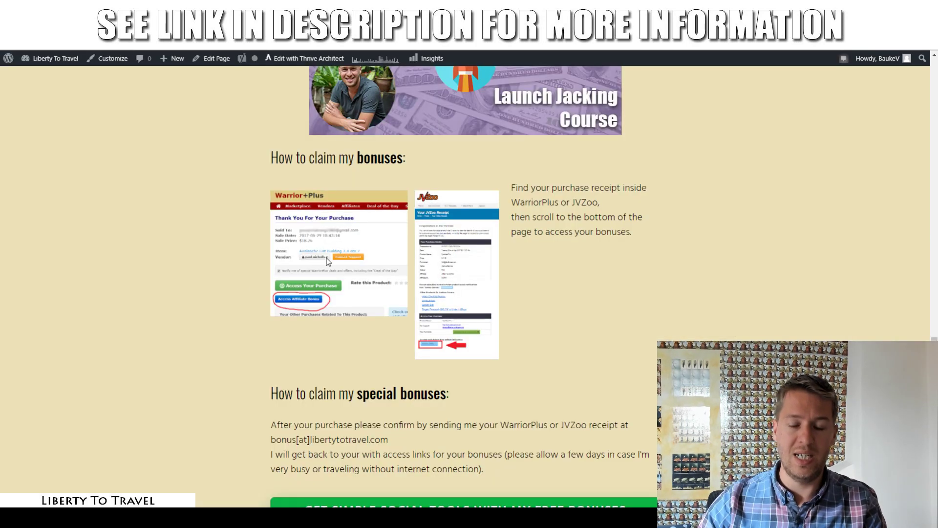
- Zoom in on the WarriorPlus and JVZoo receipt examples, then reset the page zoom
key(ctrl+plus)
key(ctrl+plus)
key(ctrl+plus)
key(ctrl+plus)
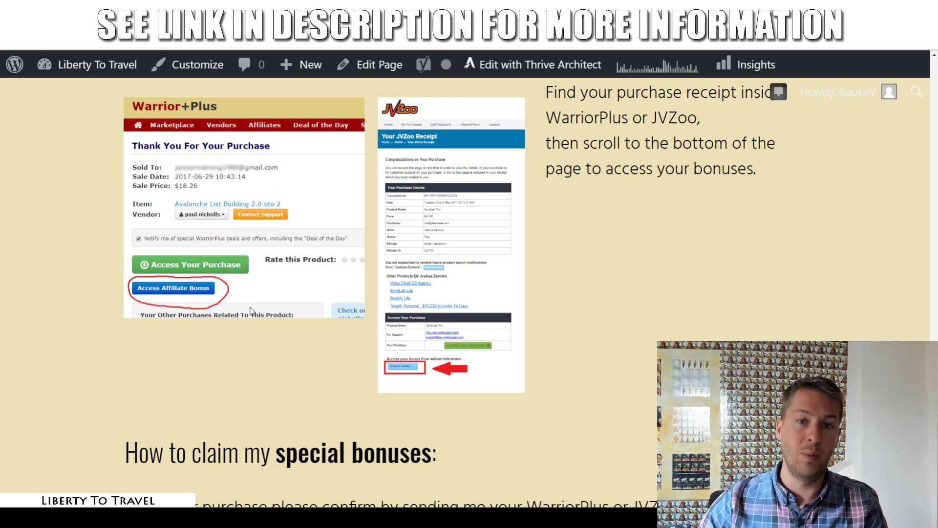
key(ctrl+0)
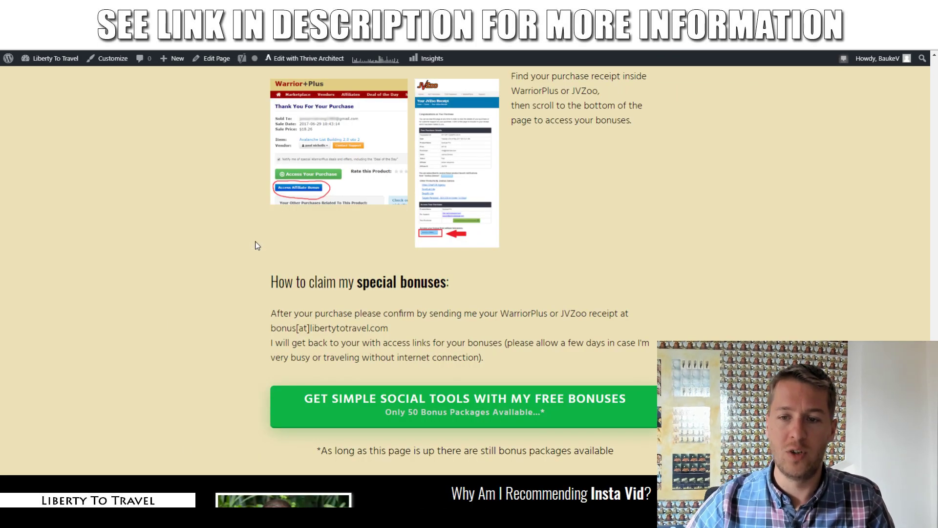
scroll(258, 245, up, 4)
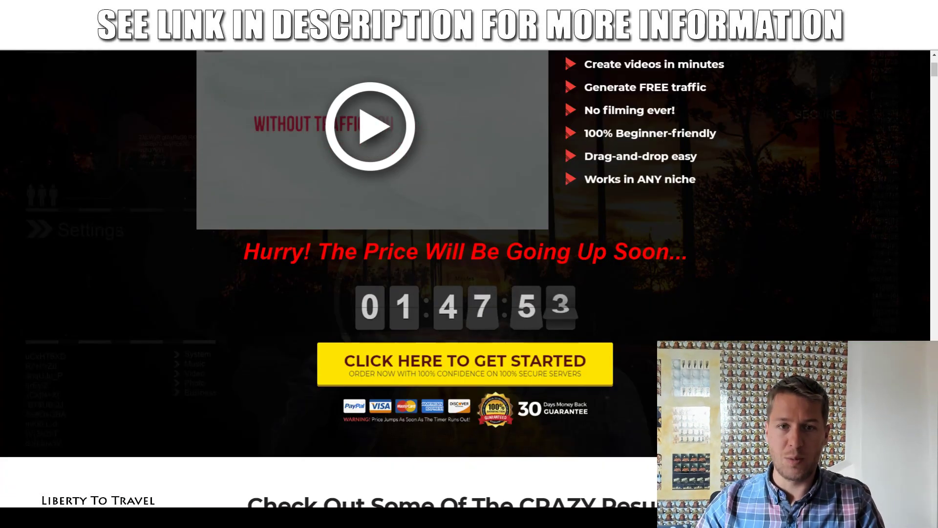
- Scroll back up the InstaVid sales page
scroll(264, 82, up, 3)
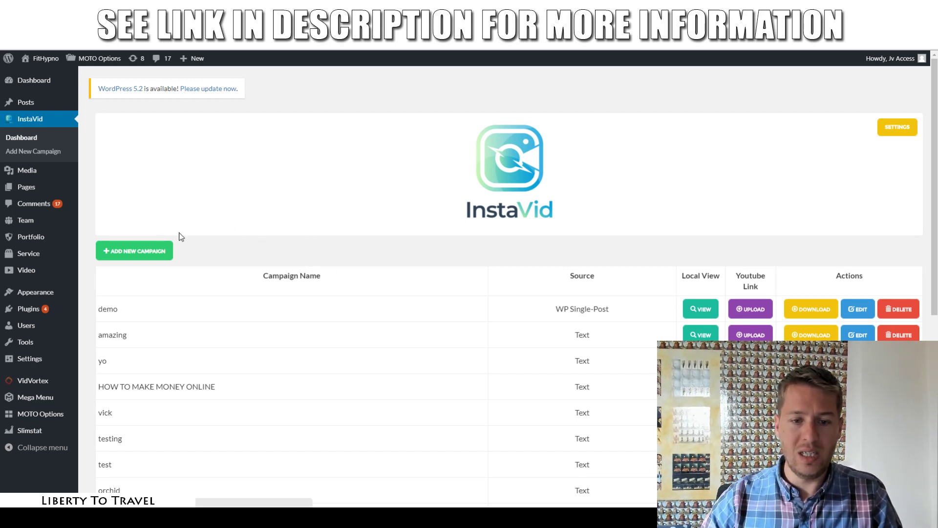
- Start a new video campaign and set its Source Type to Text
click(112, 253)
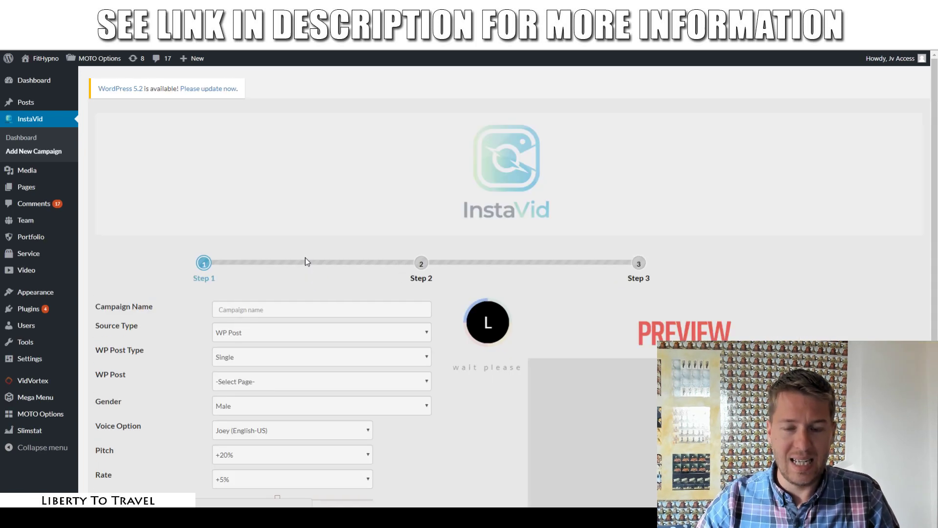
scroll(411, 234, down, 2)
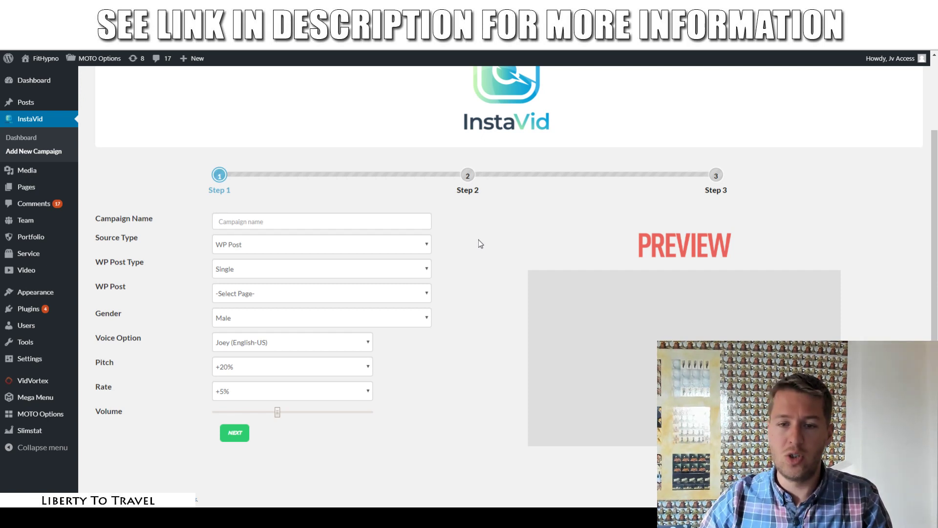
click(427, 245)
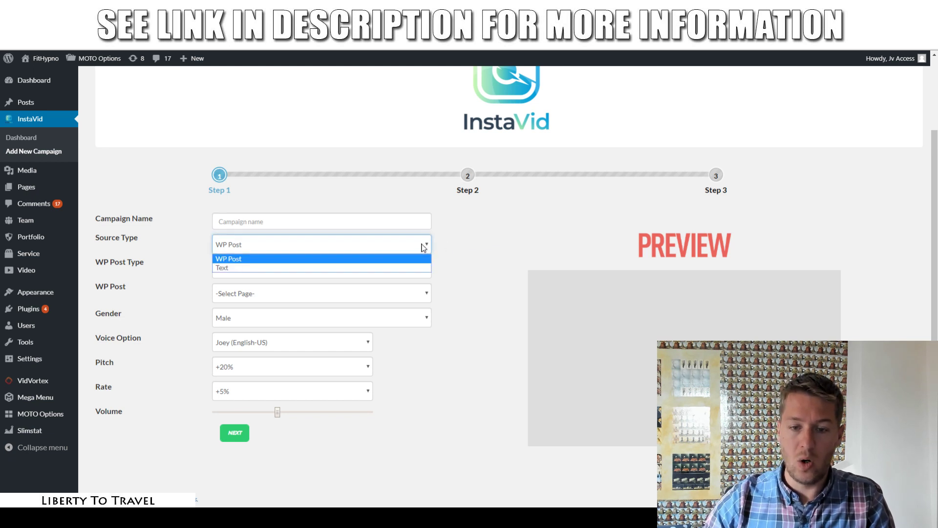
click(240, 268)
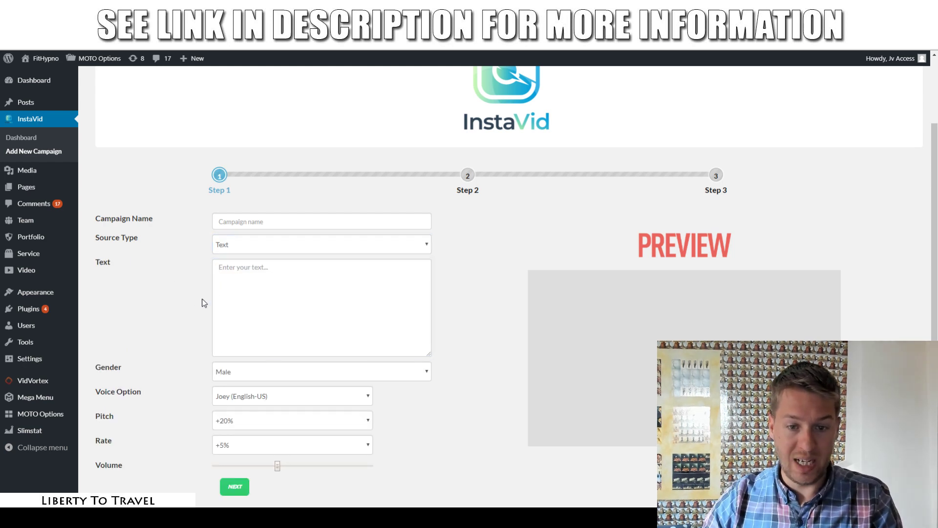
- Enter a test Campaign Name and drag the Wikipedia window over the form
click(217, 223)
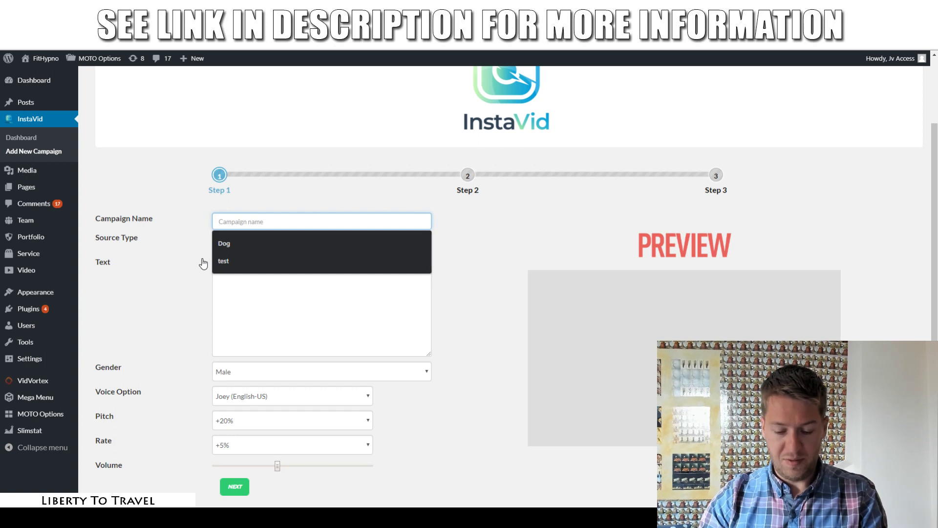
text(bauketest1)
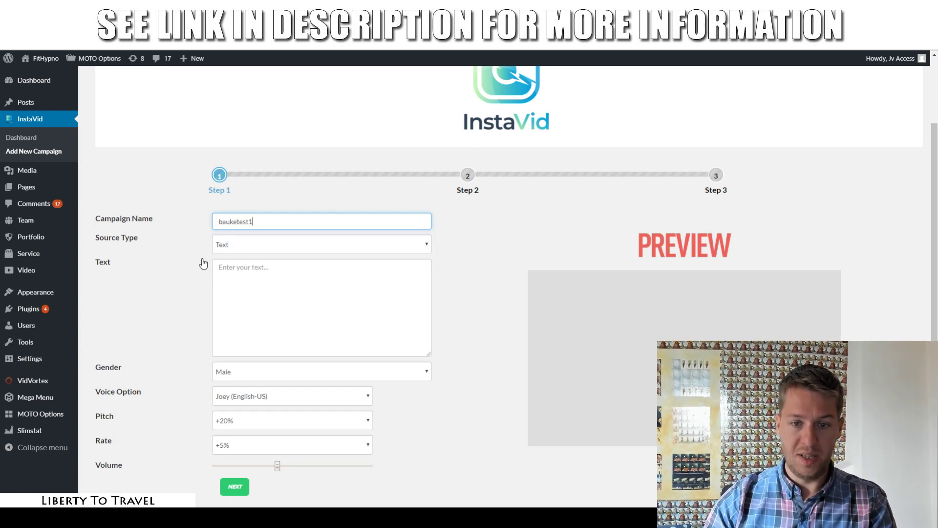
click(203, 264)
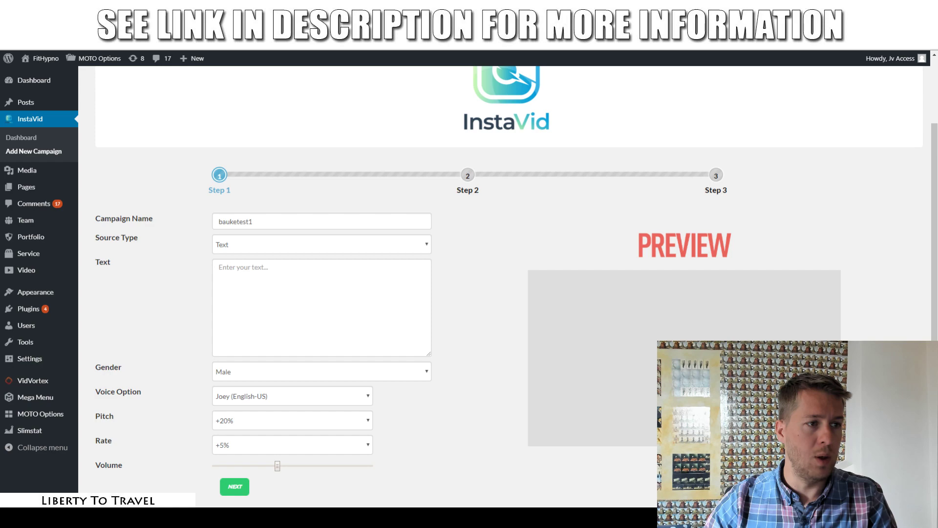
drag(937, 56, 240, 21)
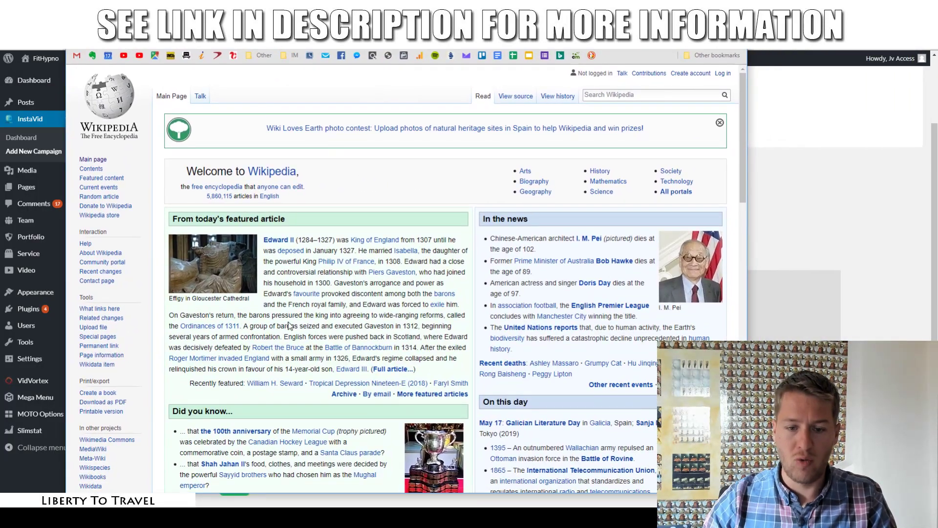
- Paste the Canadian Hockey League article's opening paragraph into the campaign Text box
scroll(295, 313, down, 2)
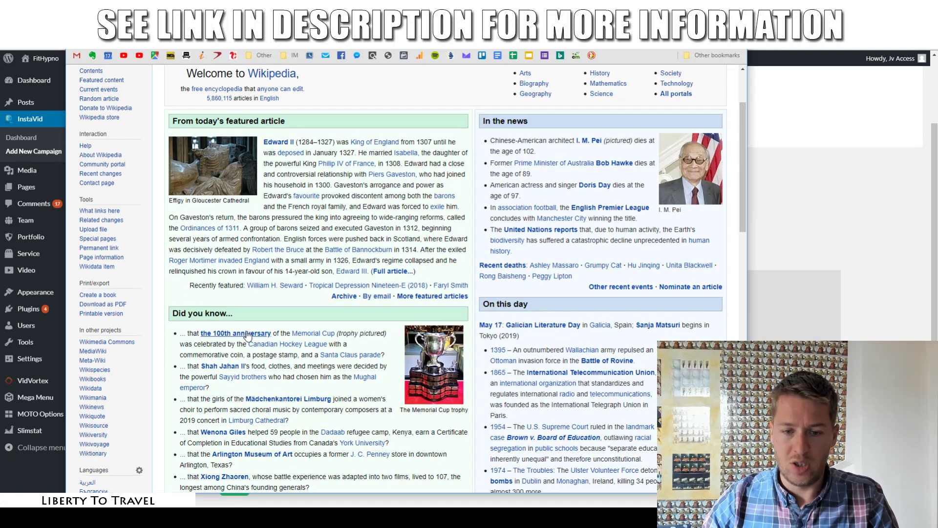
click(268, 346)
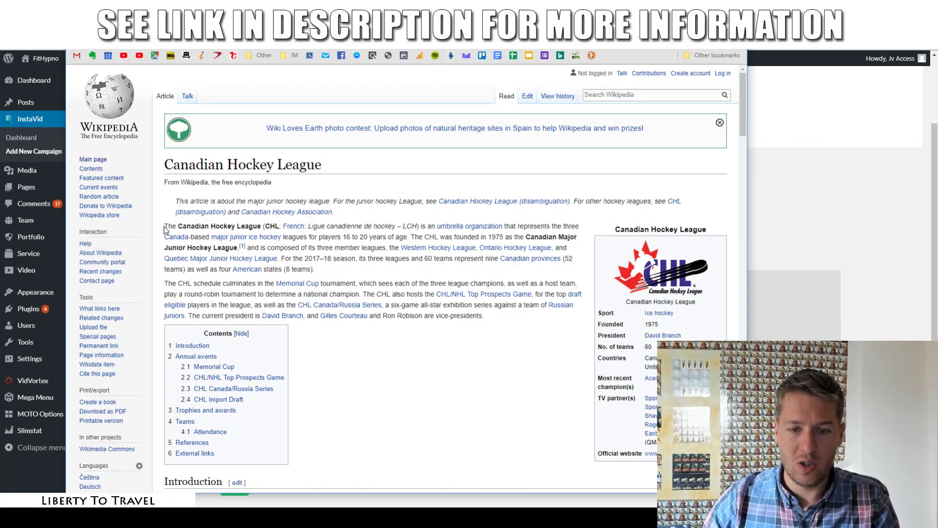
drag(176, 225, 356, 276)
key(ctrl+c)
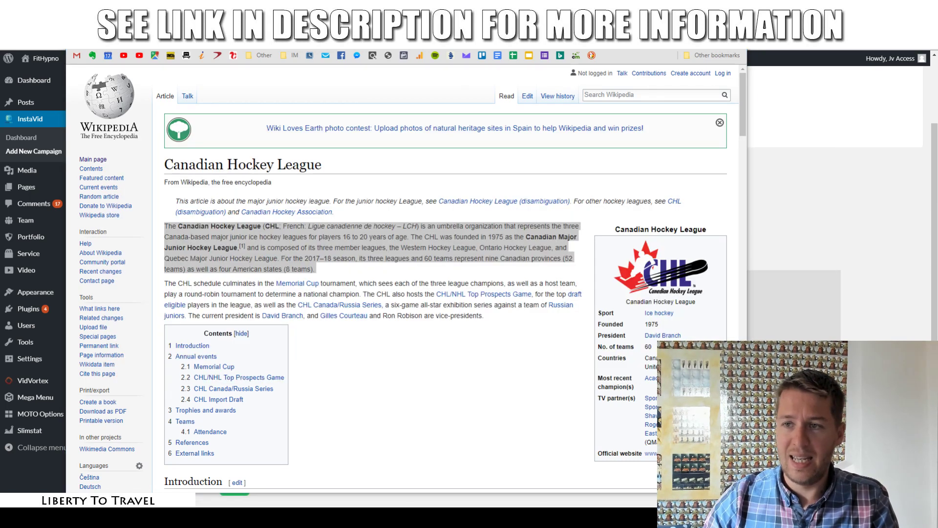
key(alt+Tab)
click(306, 293)
key(ctrl+v)
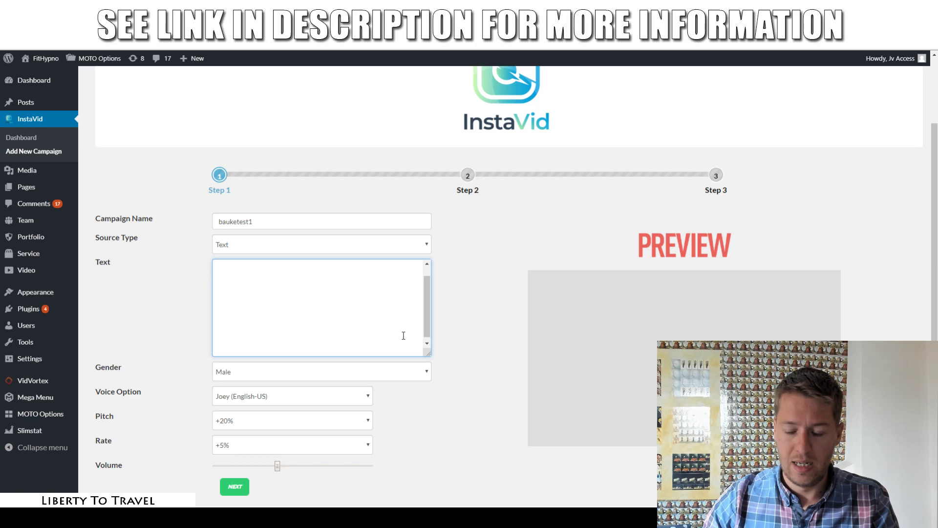
- Delete the empty trailing line at the end of the pasted hockey paragraph
scroll(386, 340, up, 2)
key(ctrl+a)
scroll(401, 365, down, 4)
click(415, 330)
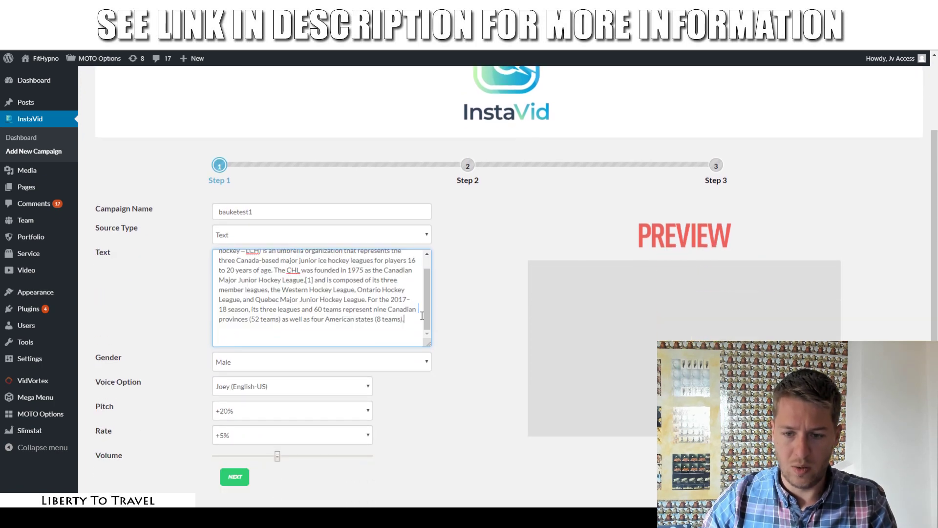
key(BackSpace)
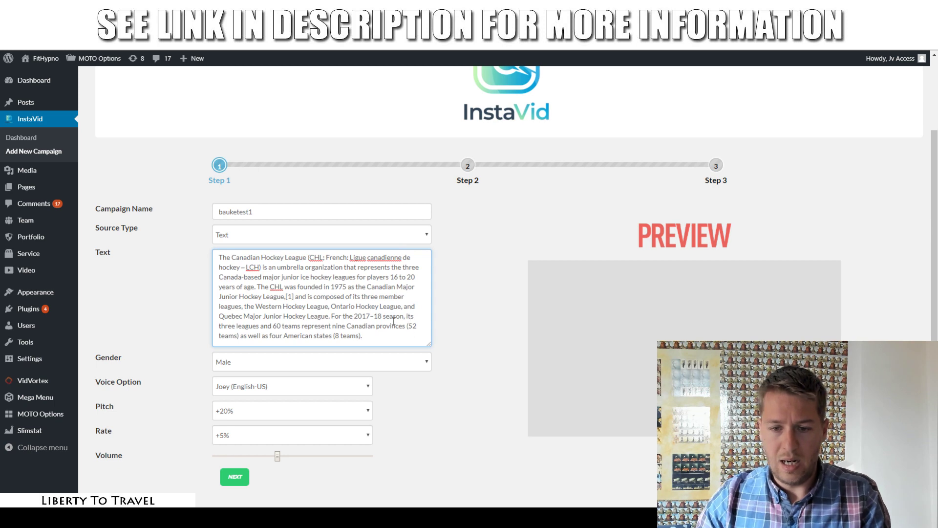
- Remove the bracketed '(CHL; French: … LCH)' name and the [1] citation from the paragraph
drag(309, 259, 264, 268)
key(BackSpace)
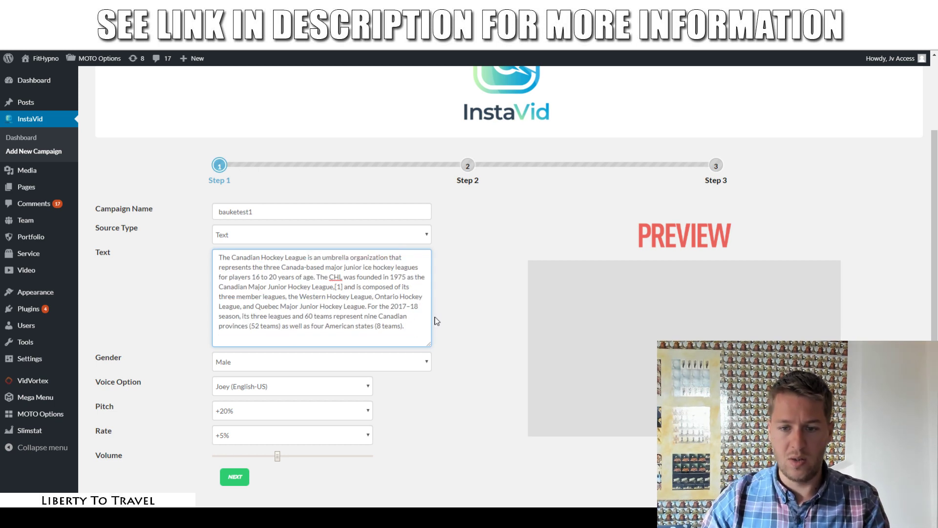
click(343, 288)
key(BackSpace)
key(BackSpace)
key(BackSpace)
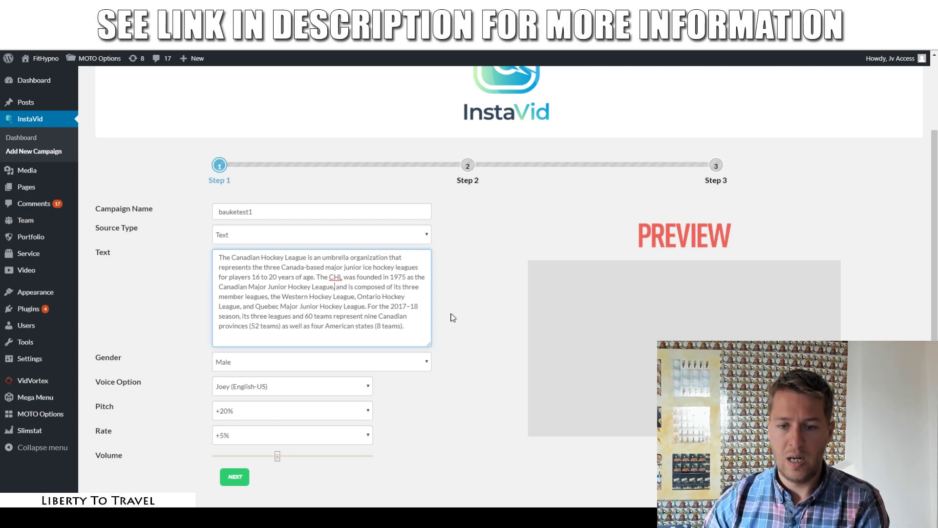
click(453, 317)
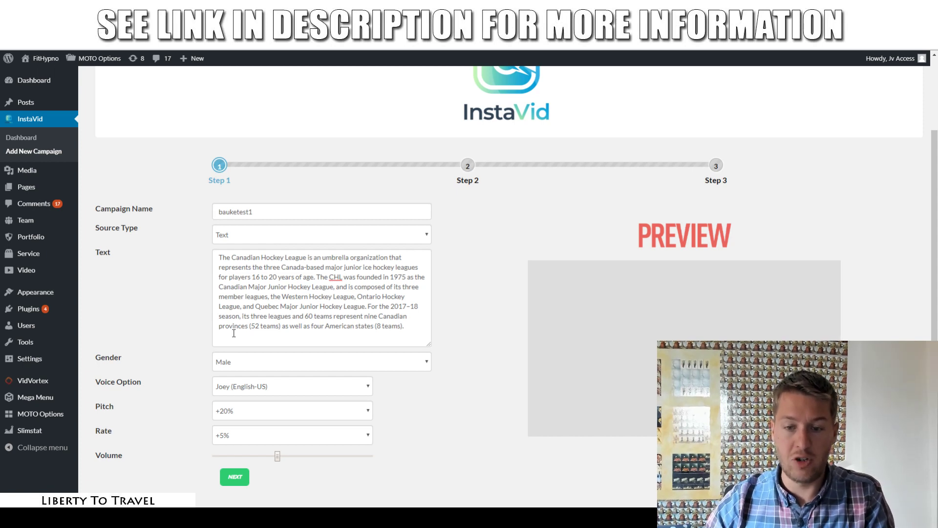
scroll(234, 333, down, 1)
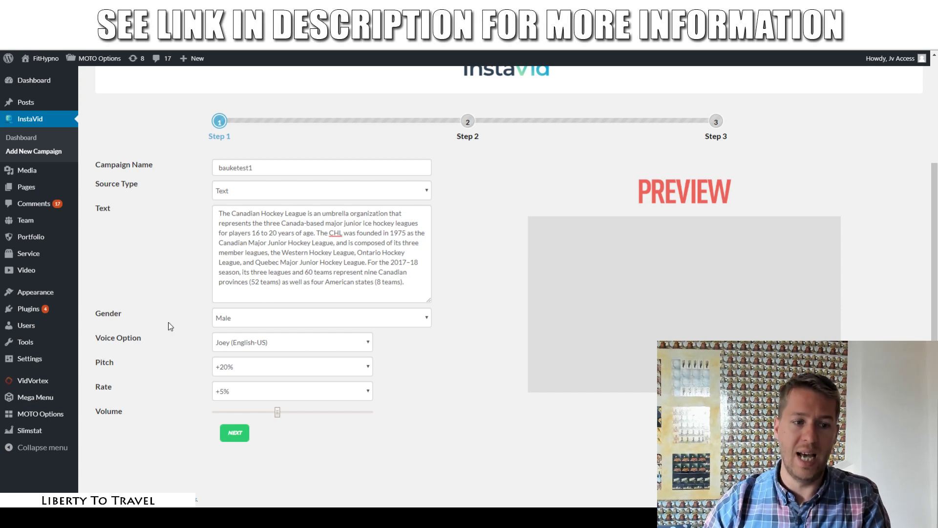
- Keep the Male gender and select the Brian (English-British) voice
click(275, 323)
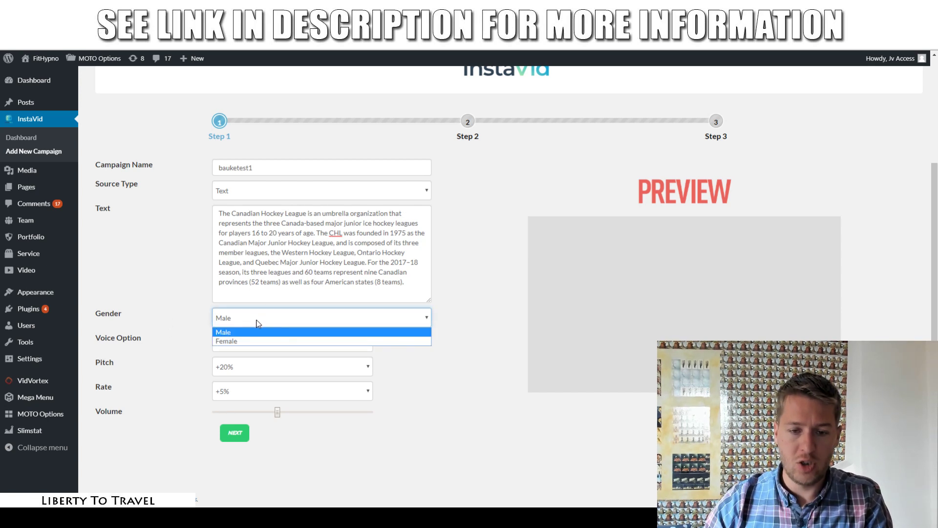
click(258, 321)
click(262, 343)
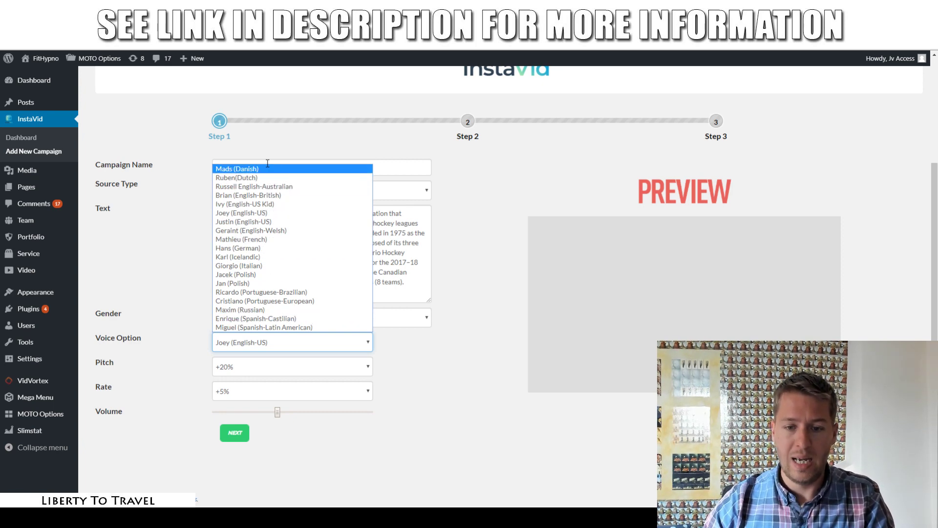
click(299, 195)
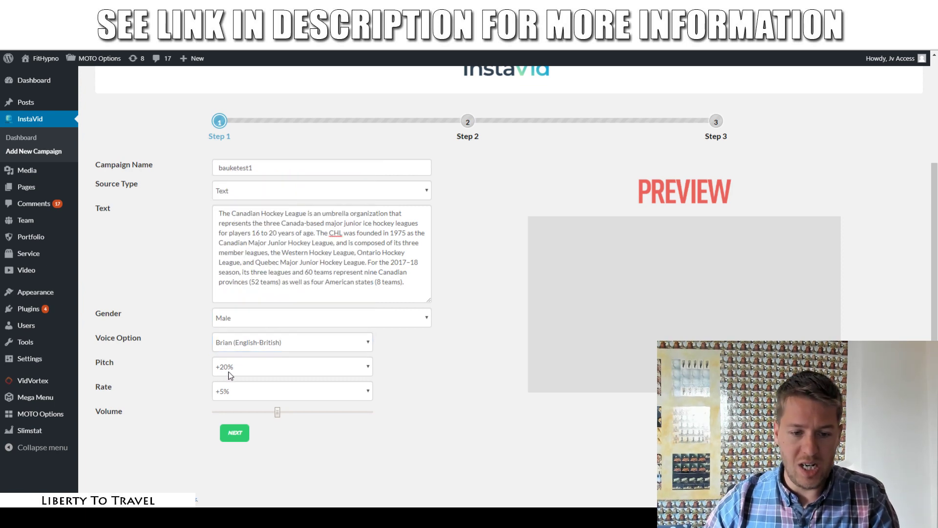
- Set the speaking rate to +10%, raise the volume slightly, and advance to Step 2 styling
click(248, 395)
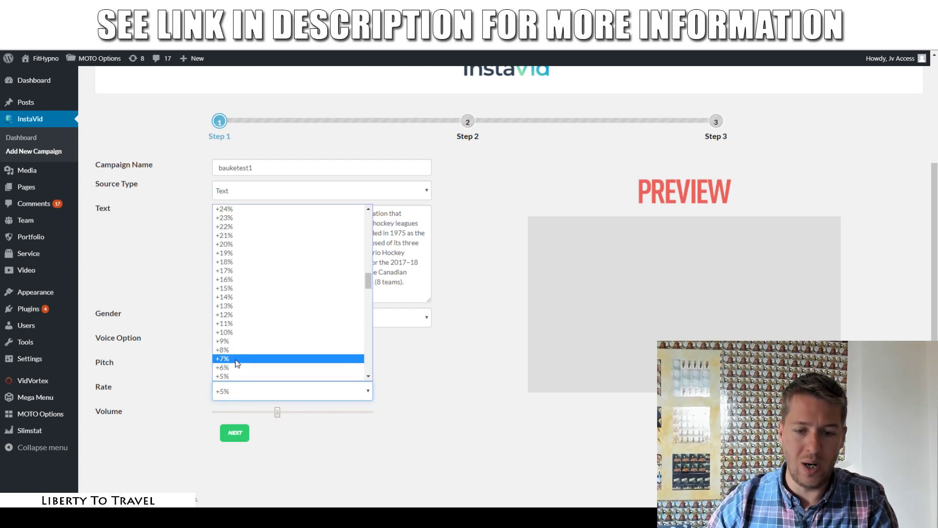
click(241, 335)
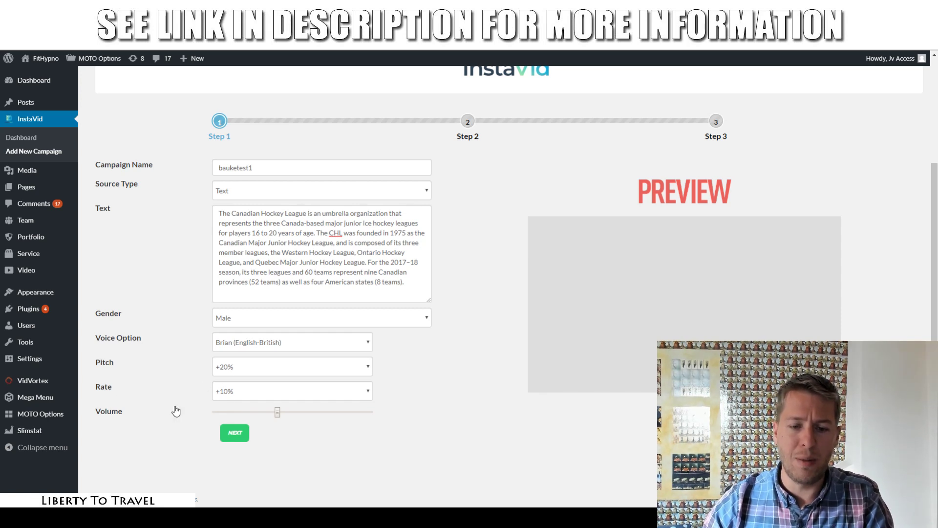
click(233, 442)
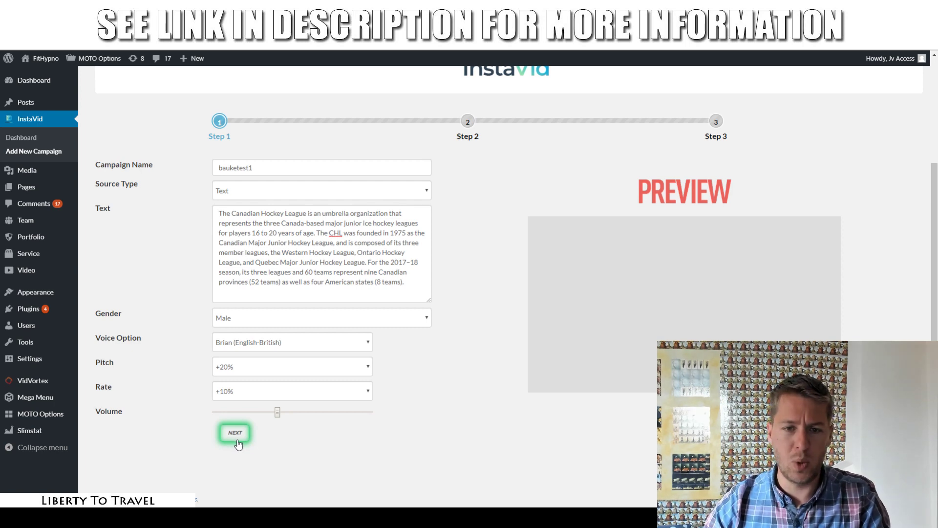
drag(277, 415, 288, 420)
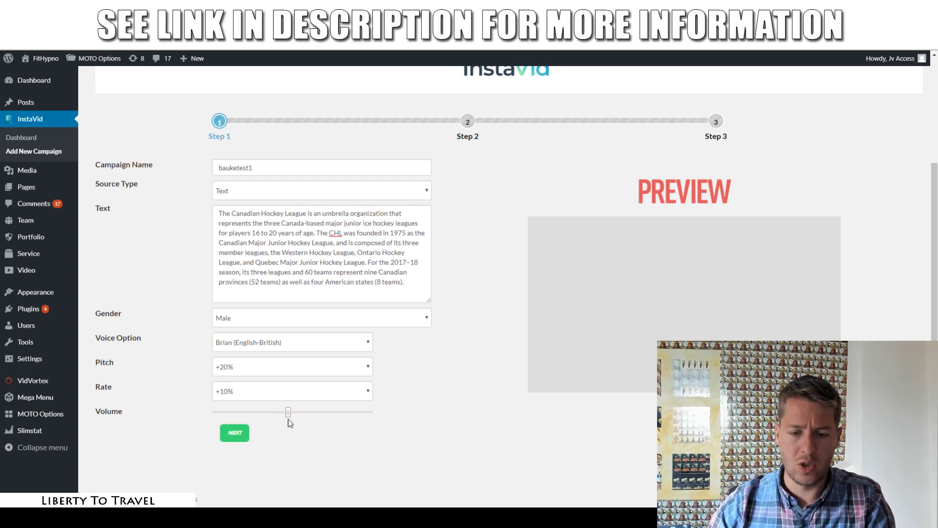
click(237, 436)
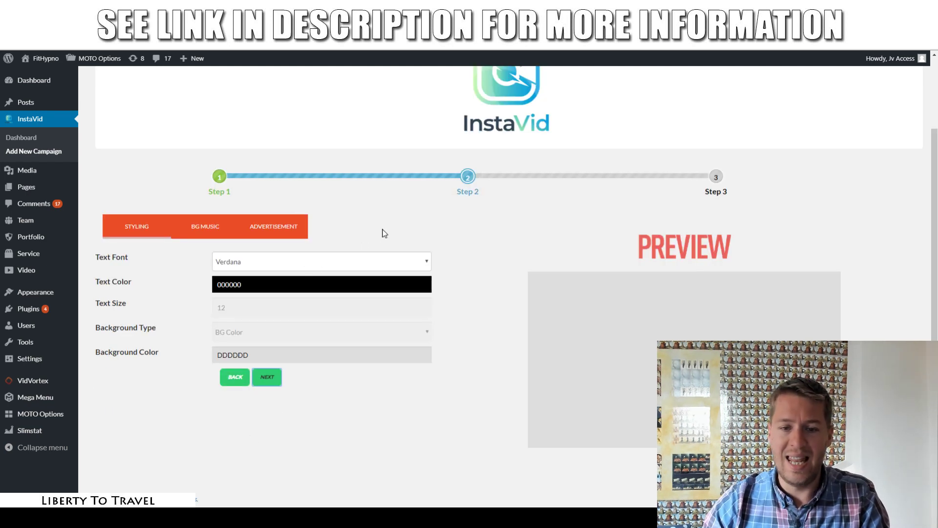